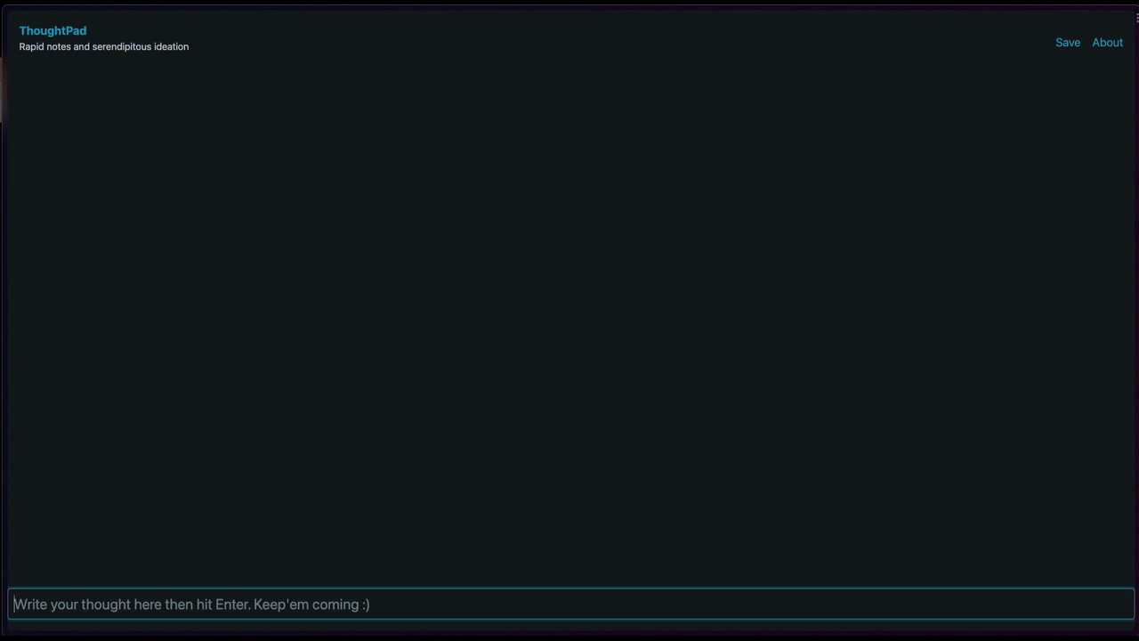
# - Add earth, mars and venus as notes on the canvas
pyautogui.write('earth')
pyautogui.press('Return')
pyautogui.write('mars')
pyautogui.press('Return')
pyautogui.write('venus')
pyautogui.press('Return')
# - Add notes 'life on earth', 'the origins of life on earth' and 'planets of the solar system'
pyautogui.write('life on earth')
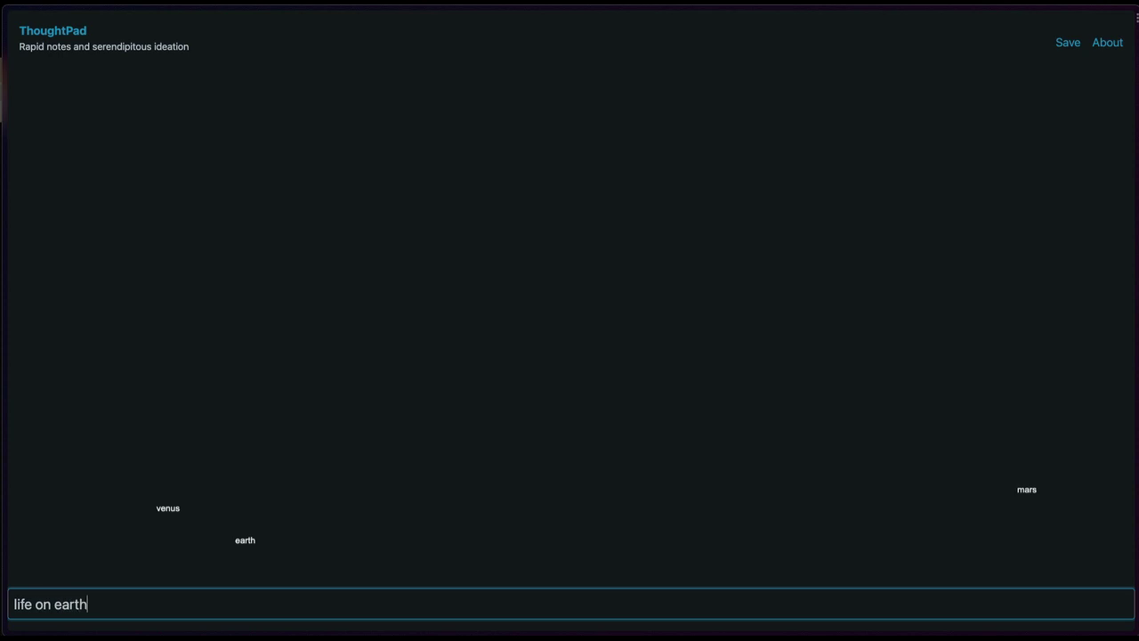
pyautogui.press('Return')
pyautogui.write('the origins of')
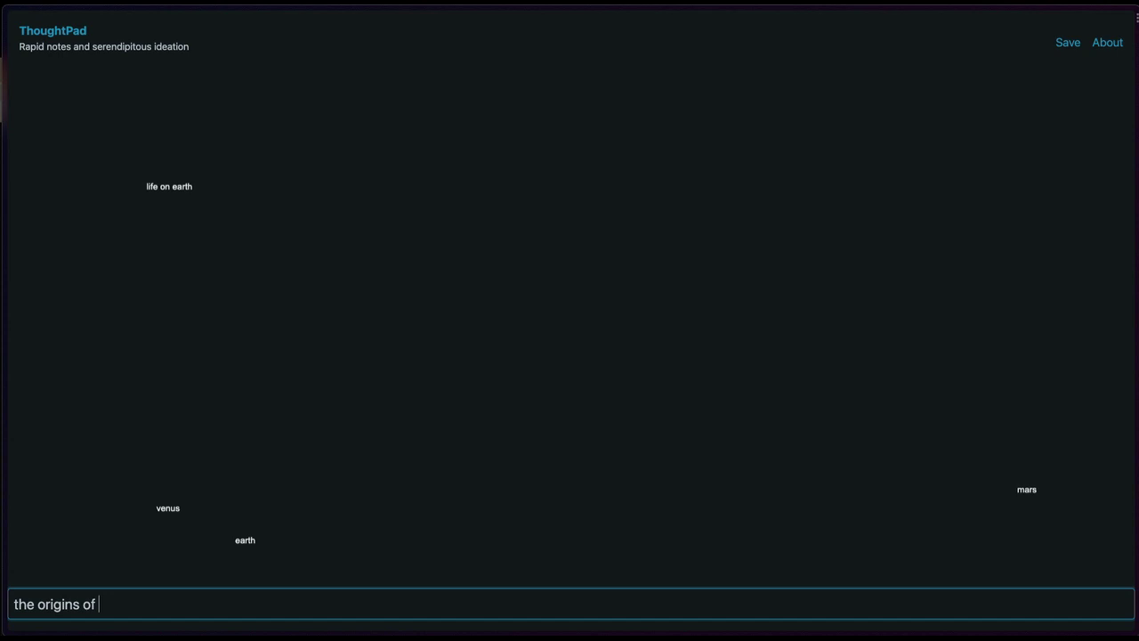
pyautogui.write(' life on earth')
pyautogui.press('Return')
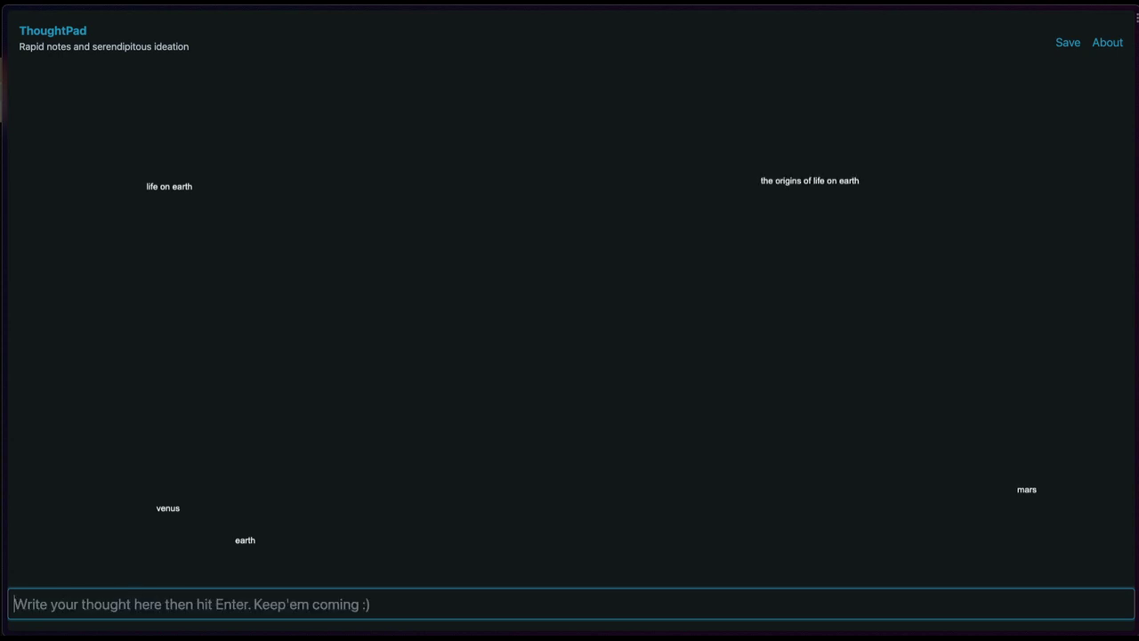
pyautogui.write('planets of hte')
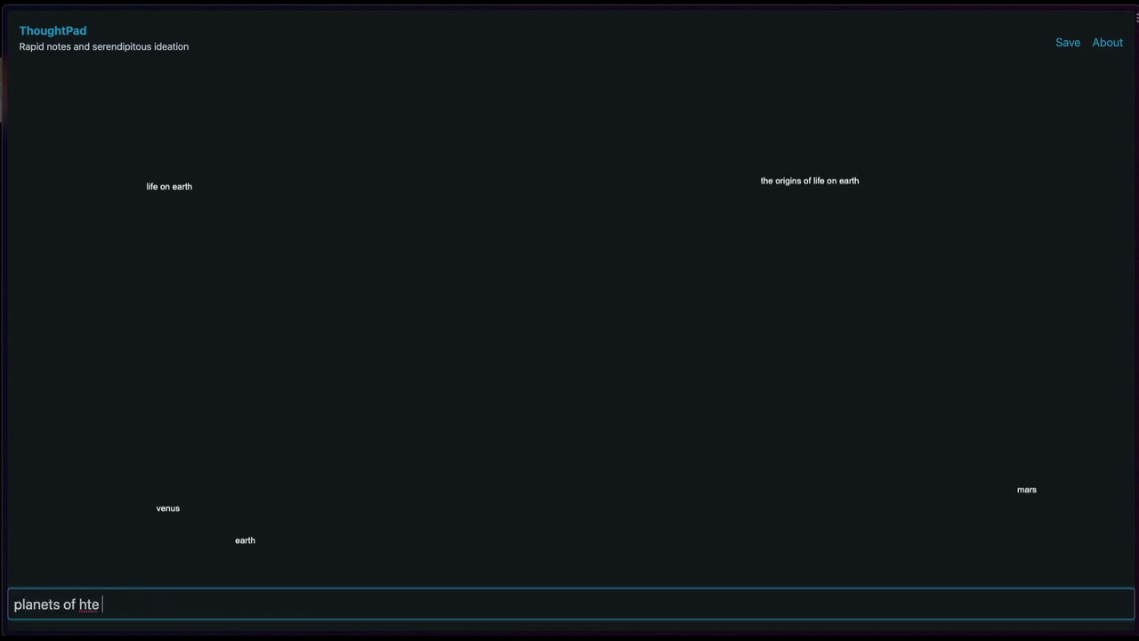
pyautogui.press('BackSpace')
pyautogui.press('BackSpace')
pyautogui.press('BackSpace')
pyautogui.press('BackSpace')
pyautogui.write('the solar system')
pyautogui.press('Return')
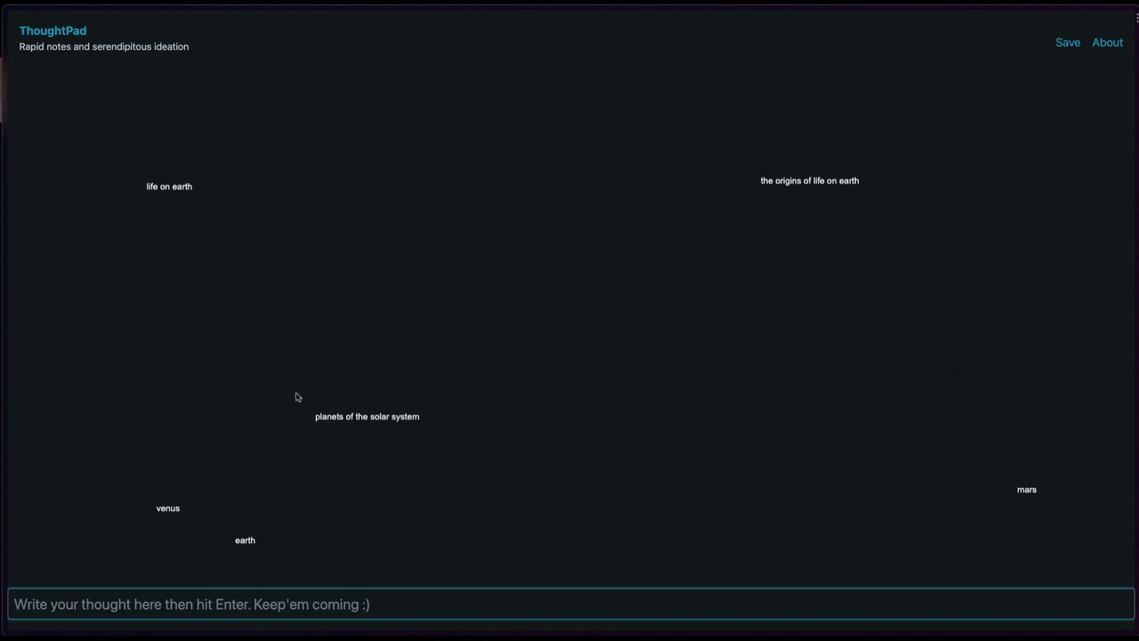
# - Spread the notes out, moving planets of the solar system and life on earth toward the centre
pyautogui.moveTo(379, 419); pyautogui.dragTo(454, 338)
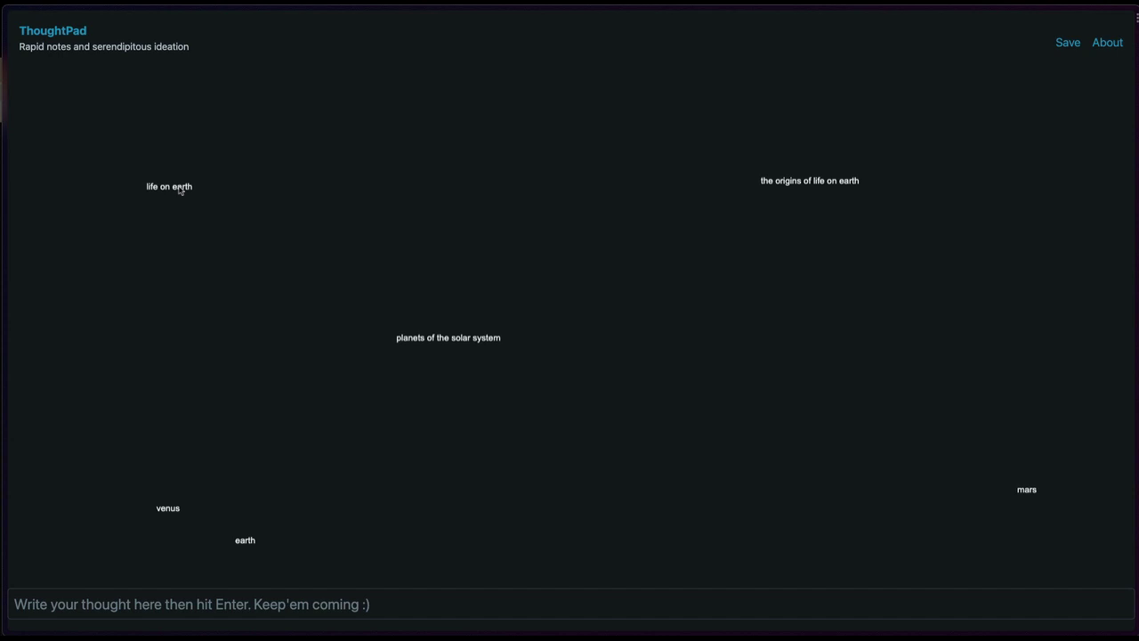
pyautogui.moveTo(183, 190); pyautogui.dragTo(407, 227)
pyautogui.moveTo(171, 512); pyautogui.dragTo(132, 328)
pyautogui.moveTo(252, 542); pyautogui.dragTo(301, 498)
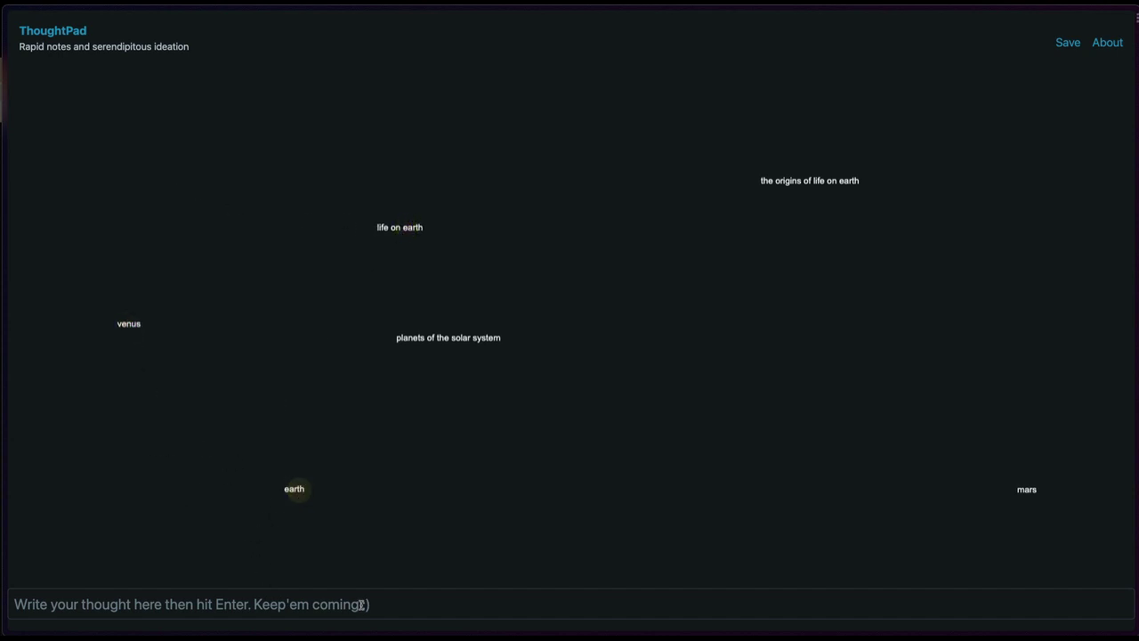
pyautogui.click(360, 604)
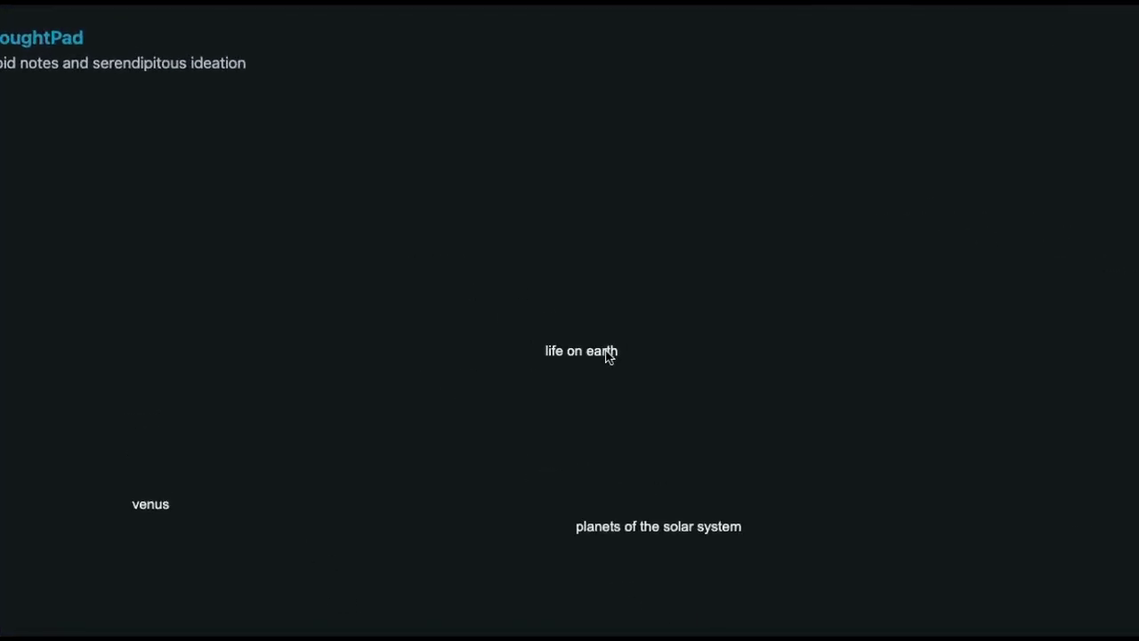
# - Move the life on earth note up-left and Ideate on it to generate yellow sentences
pyautogui.moveTo(595, 356); pyautogui.dragTo(549, 289)
pyautogui.click(547, 285)
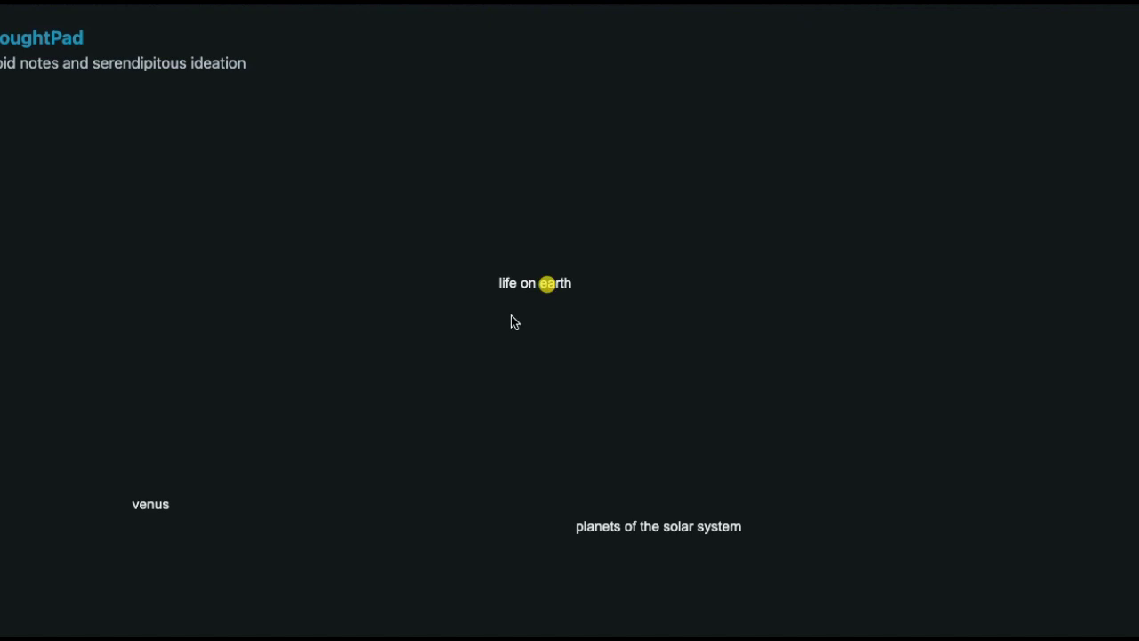
pyautogui.rightClick(537, 286)
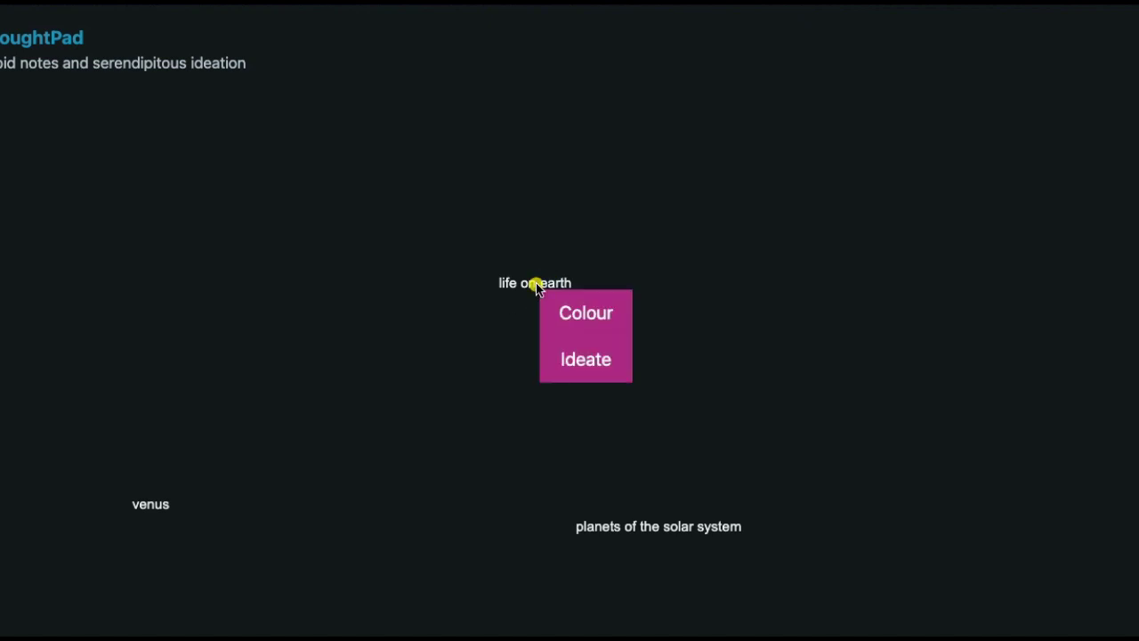
pyautogui.click(594, 359)
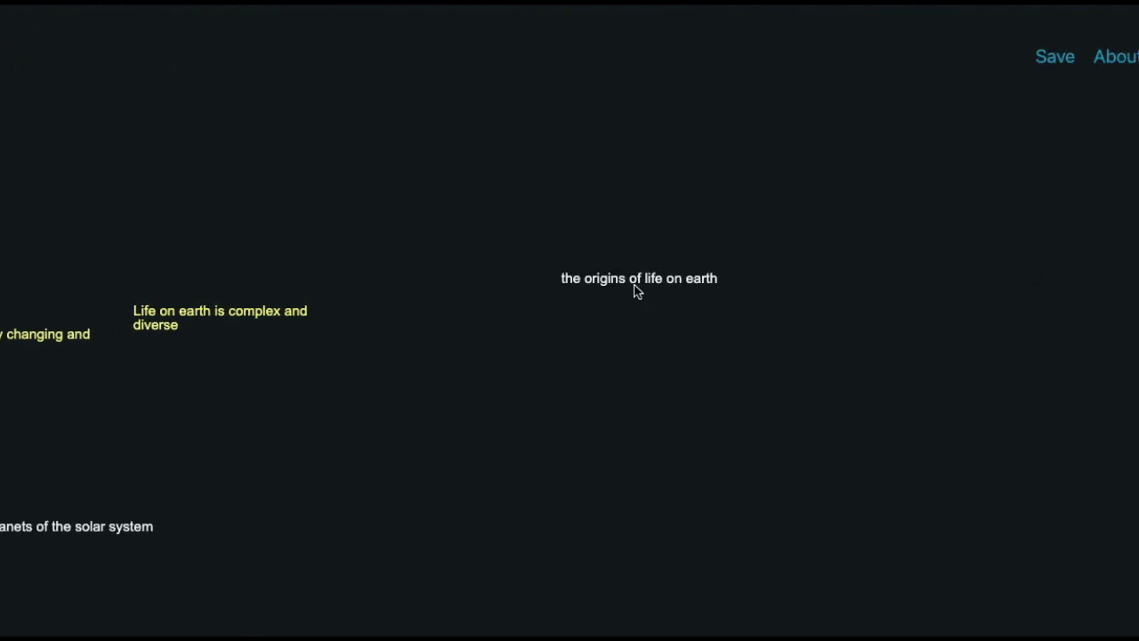
# - Ideate on 'the origins of life on earth' note to generate related sentences
pyautogui.click(686, 403)
pyautogui.click(745, 487)
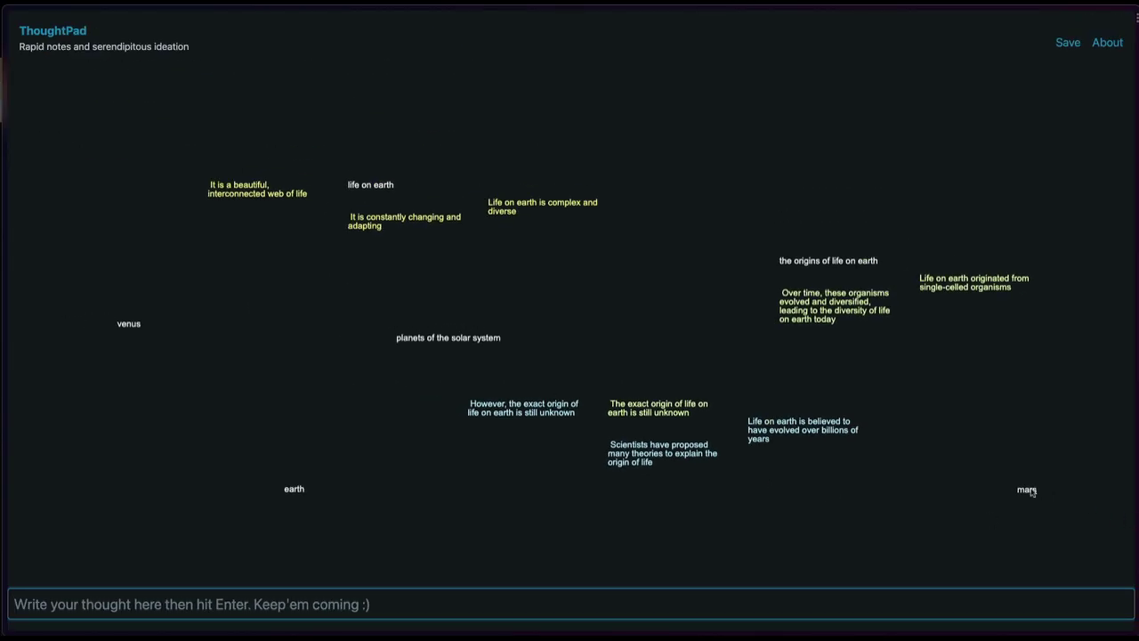
# - Move the mars note below venus and Ideate on it for pink facts
pyautogui.moveTo(1031, 492); pyautogui.dragTo(228, 370)
pyautogui.click(225, 367)
pyautogui.click(244, 418)
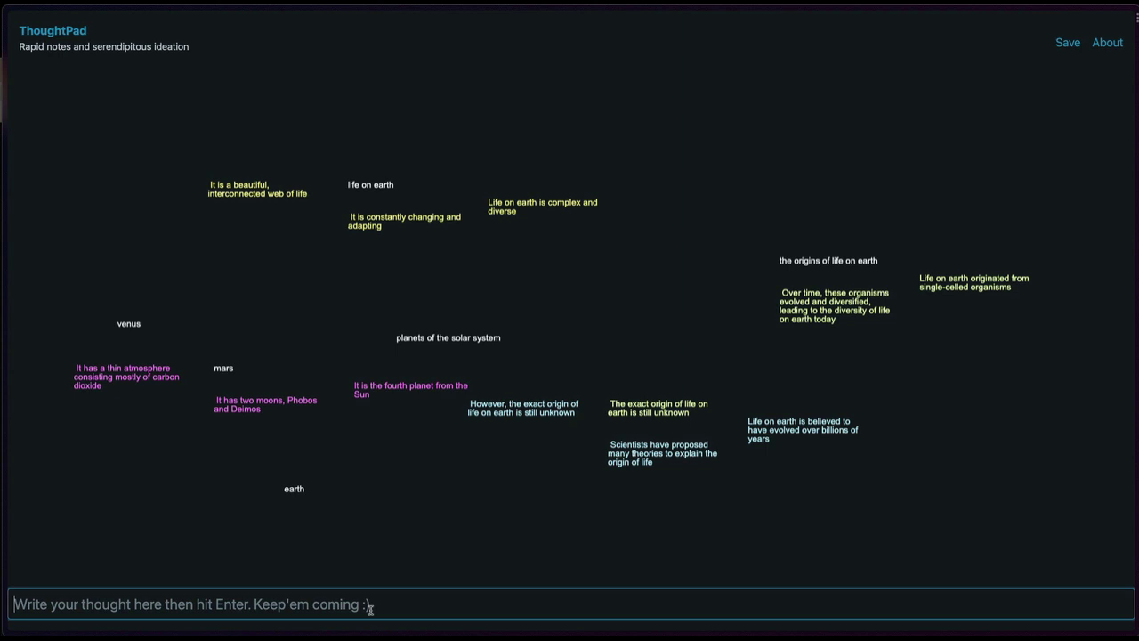
# - Add a 'life on mars' note and Ideate on it
pyautogui.write('life on mars')
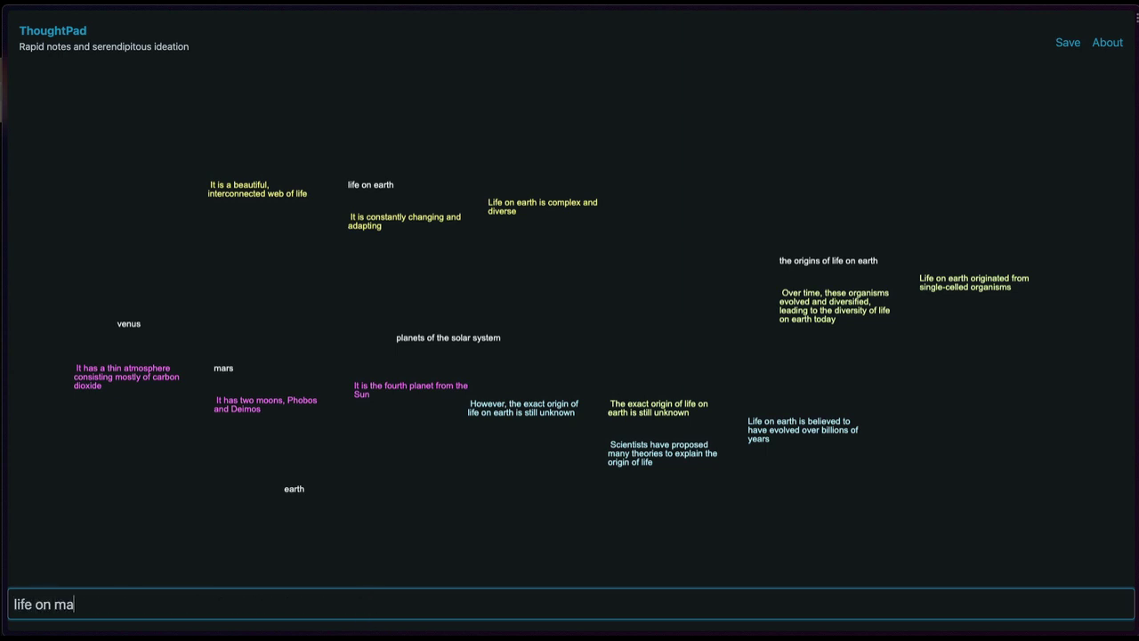
pyautogui.press('Return')
pyautogui.rightClick(858, 167)
pyautogui.click(870, 208)
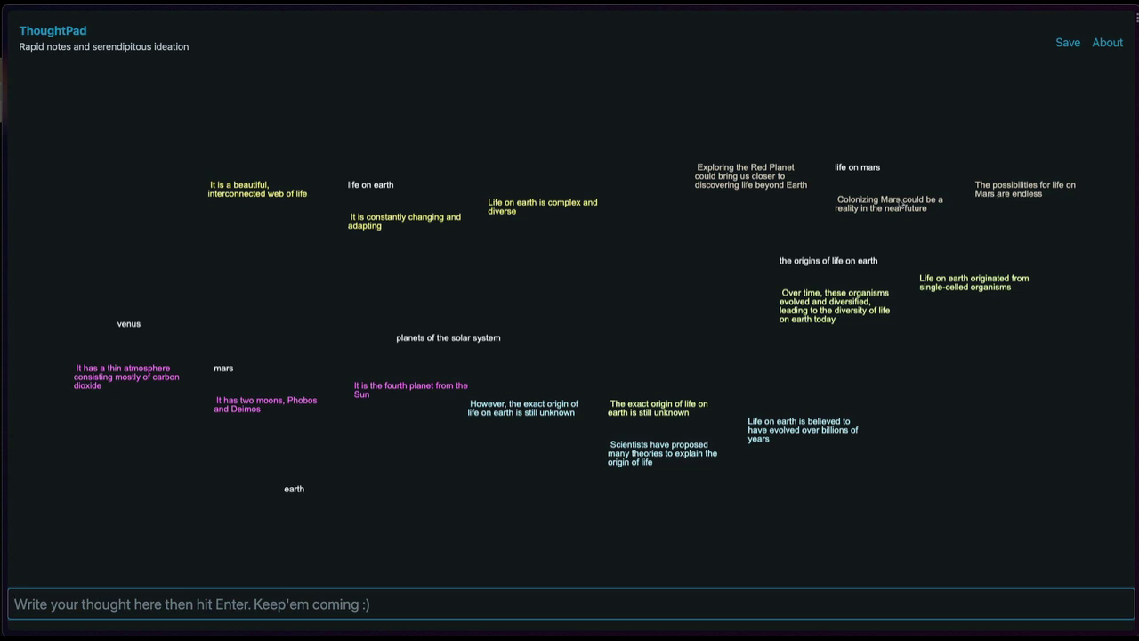
# - Move the 'Colonizing Mars could be a reality in the near future' note to the upper middle
pyautogui.moveTo(862, 208); pyautogui.dragTo(458, 120)
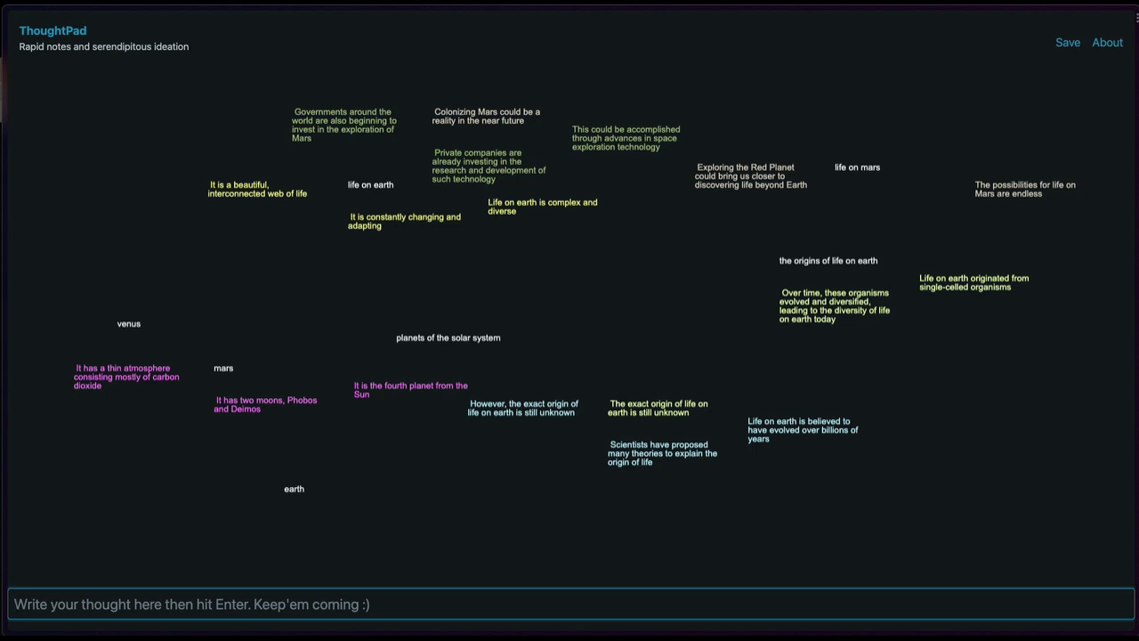
# - Run /analyse for a theme summary, then drag overlapping notes and the summary apart
pyautogui.write('/analyse')
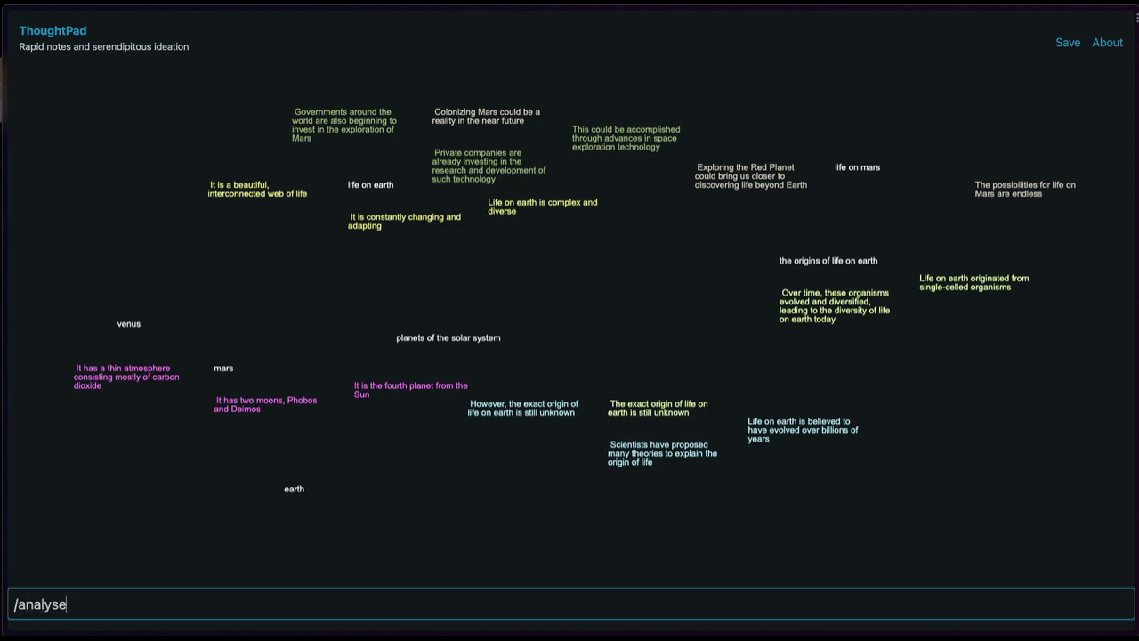
pyautogui.press('Return')
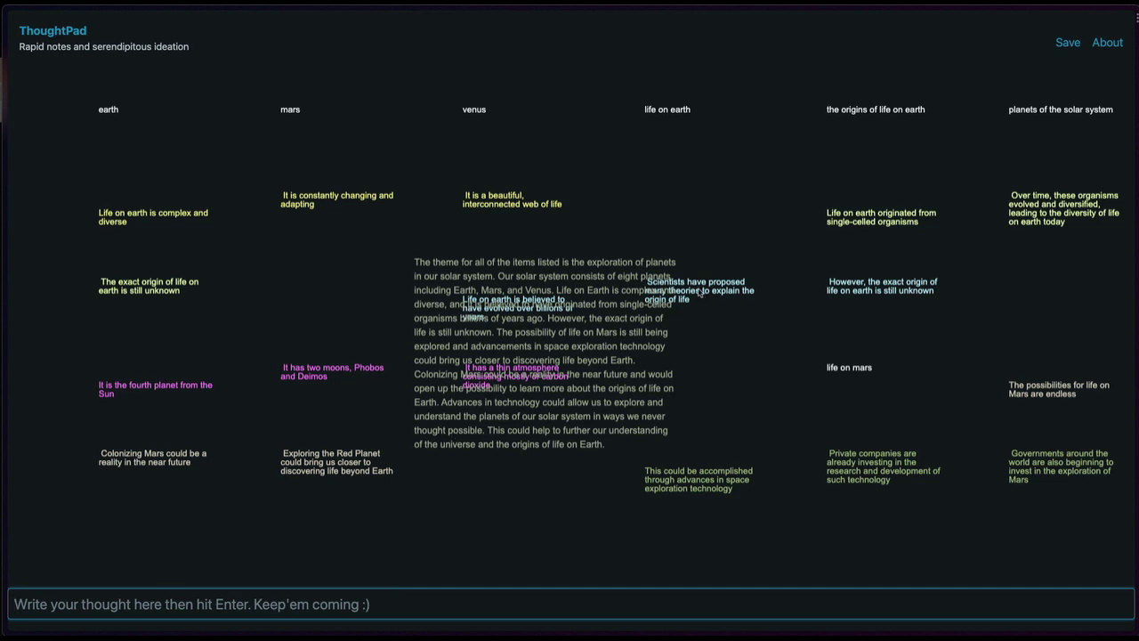
pyautogui.moveTo(702, 290); pyautogui.dragTo(720, 203)
pyautogui.moveTo(511, 326); pyautogui.dragTo(655, 333)
pyautogui.moveTo(479, 308); pyautogui.dragTo(283, 289)
pyautogui.moveTo(491, 371); pyautogui.dragTo(137, 508)
pyautogui.moveTo(656, 372); pyautogui.dragTo(537, 378)
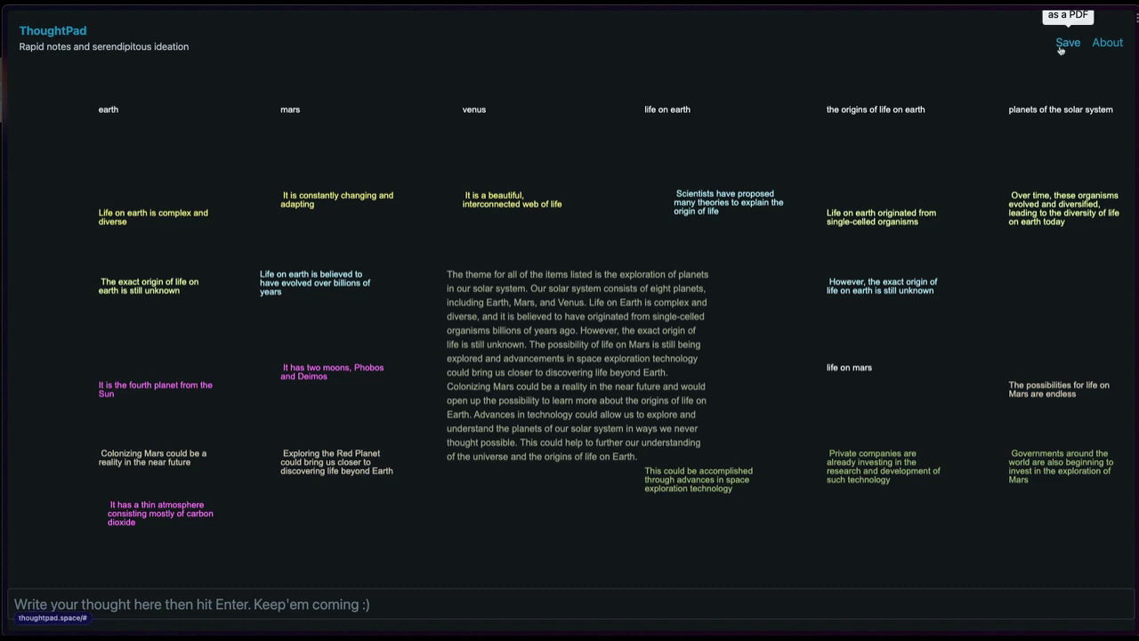
# - Dismiss the theme summary and wipe every note with /clear
pyautogui.click(512, 335)
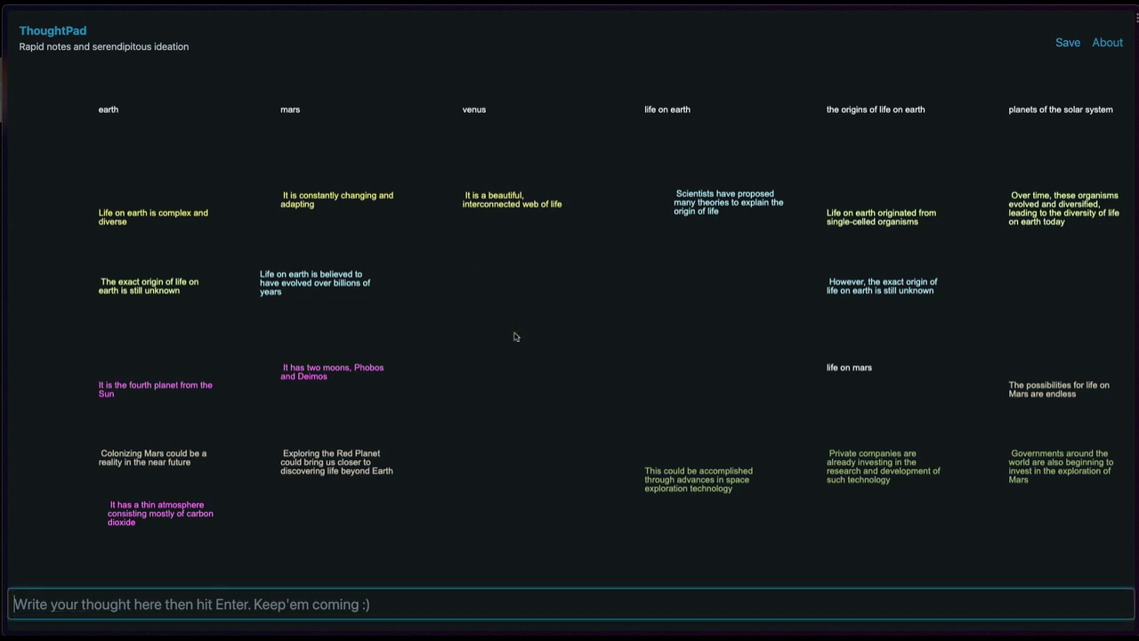
pyautogui.write('/clear')
pyautogui.press('Return')
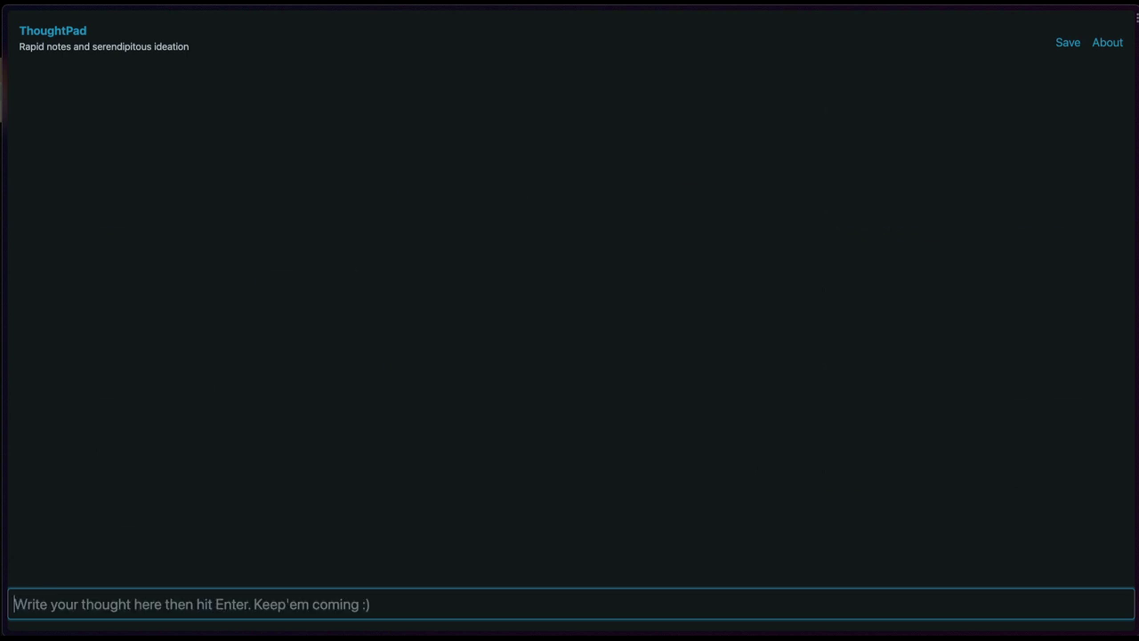